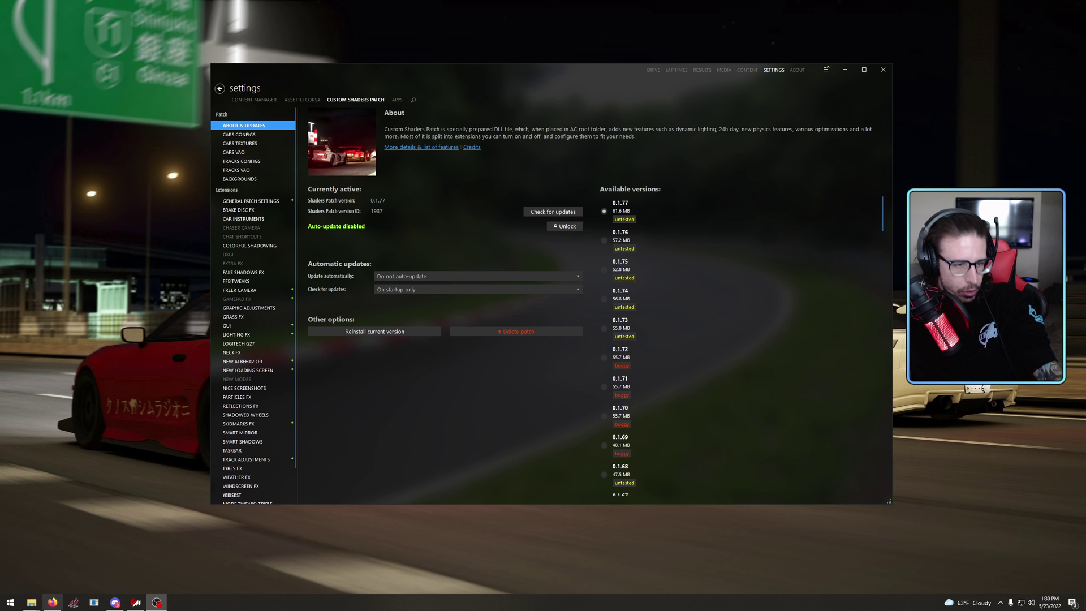
- Open the Downloads folder in File Explorer and move its window lower and to the left
{"action": "left_click", "coordinate": [52, 603]}
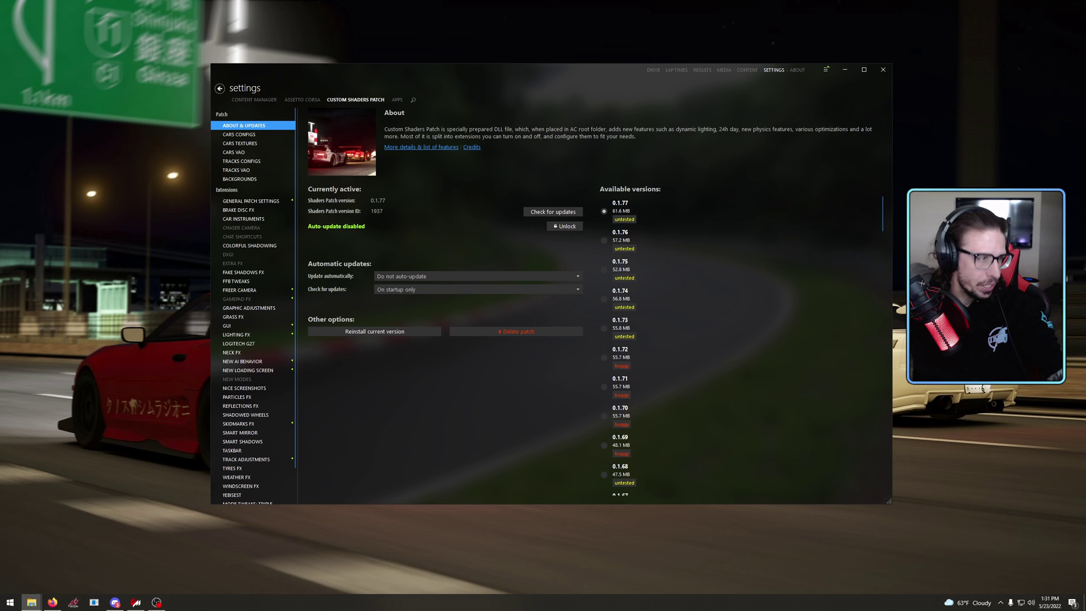
{"action": "left_click", "coordinate": [32, 602]}
{"action": "left_click_drag", "start_coordinate": [724, 154], "coordinate": [664, 305]}
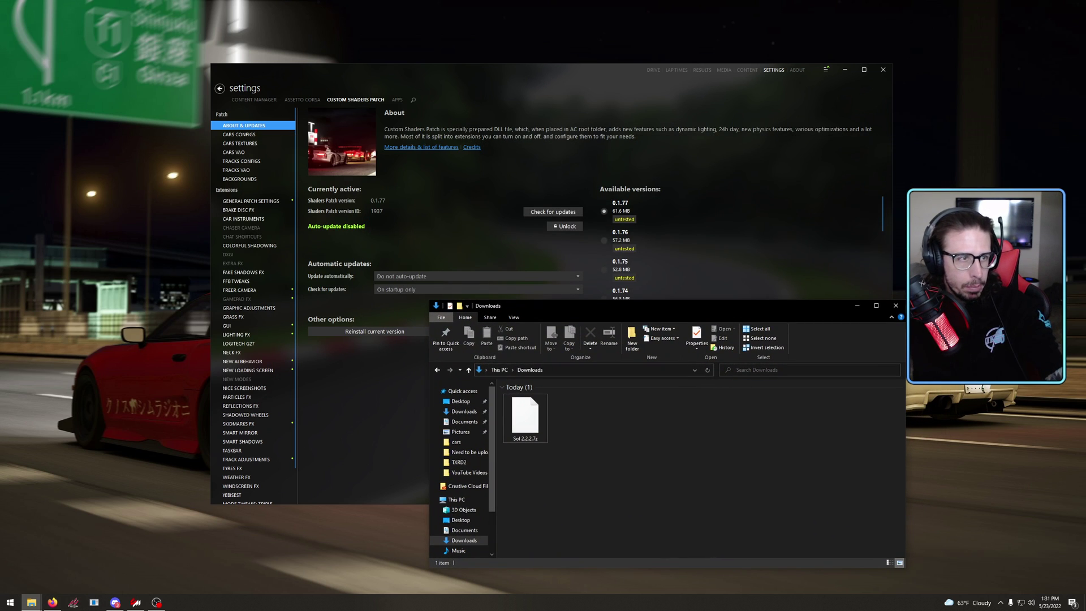
- Extract Sol 2.2.2.7z into Downloads with 7-Zip's Extract Here
{"action": "right_click", "coordinate": [515, 423]}
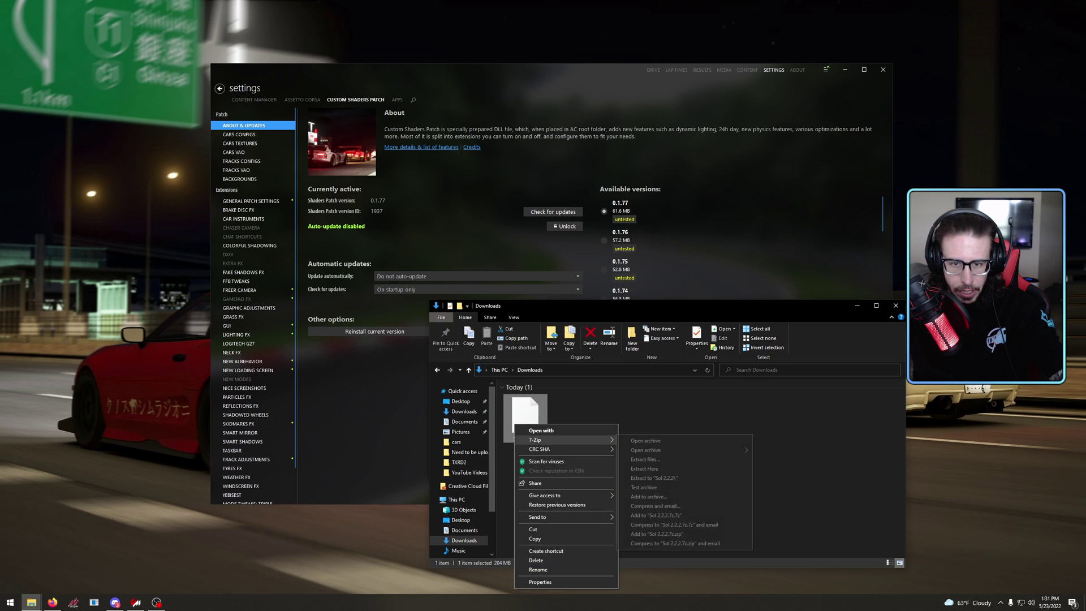
{"action": "mouse_move", "coordinate": [566, 440]}
{"action": "left_click", "coordinate": [650, 469]}
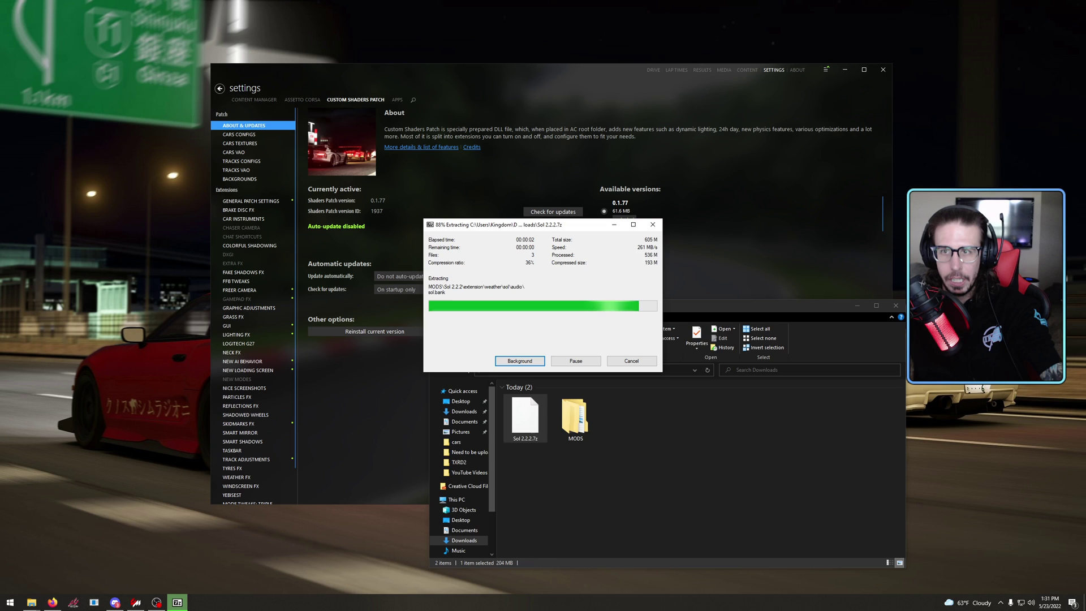
- Minimize the Downloads window, then bring it back to the front
{"action": "left_click", "coordinate": [857, 305]}
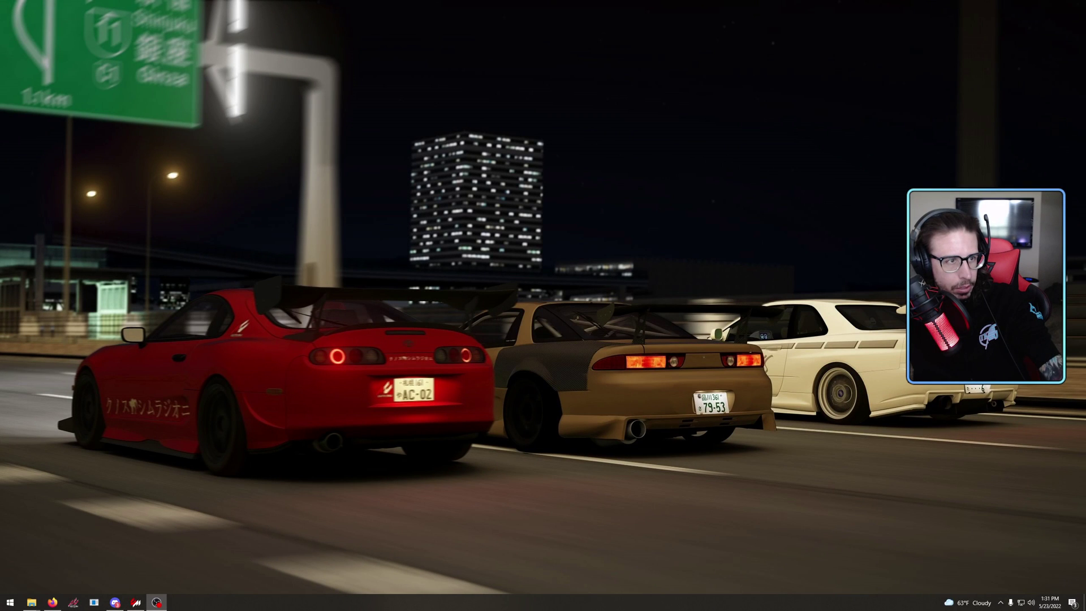
{"action": "mouse_move", "coordinate": [115, 602]}
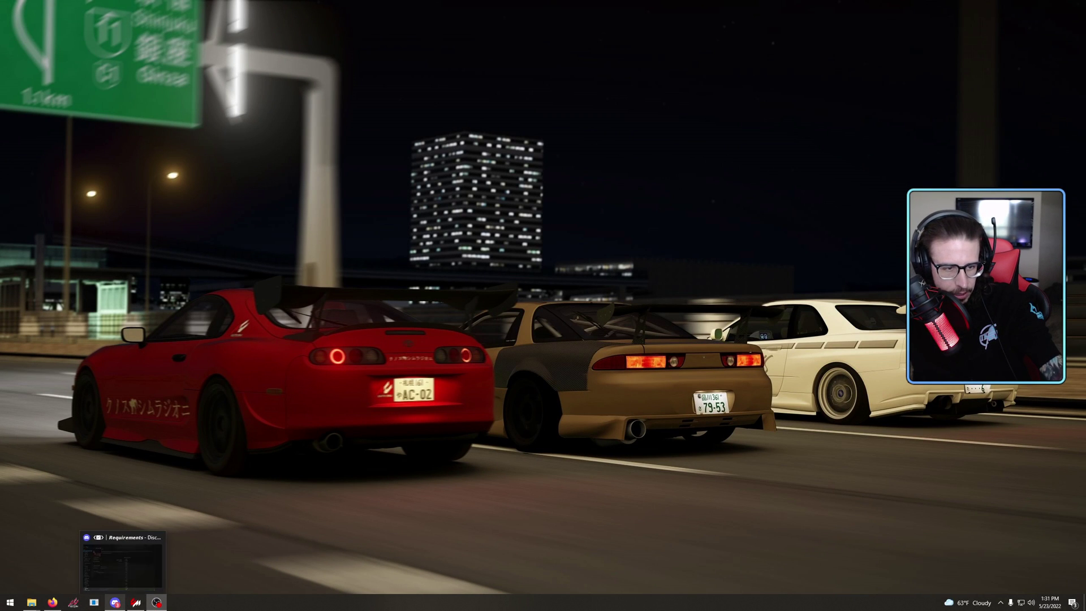
{"action": "mouse_move", "coordinate": [31, 602]}
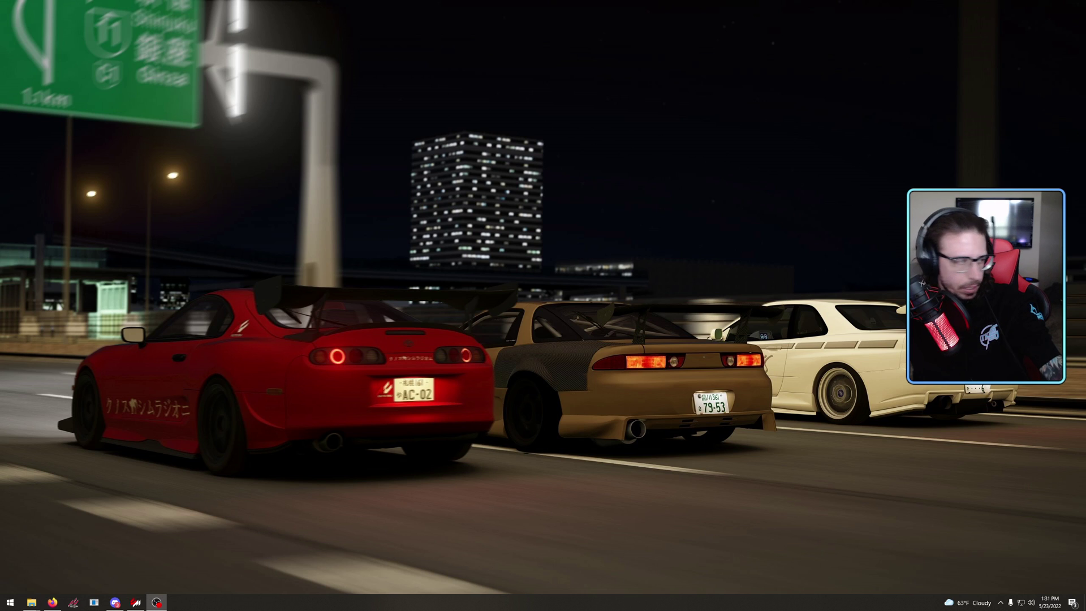
{"action": "key", "text": "alt+Tab"}
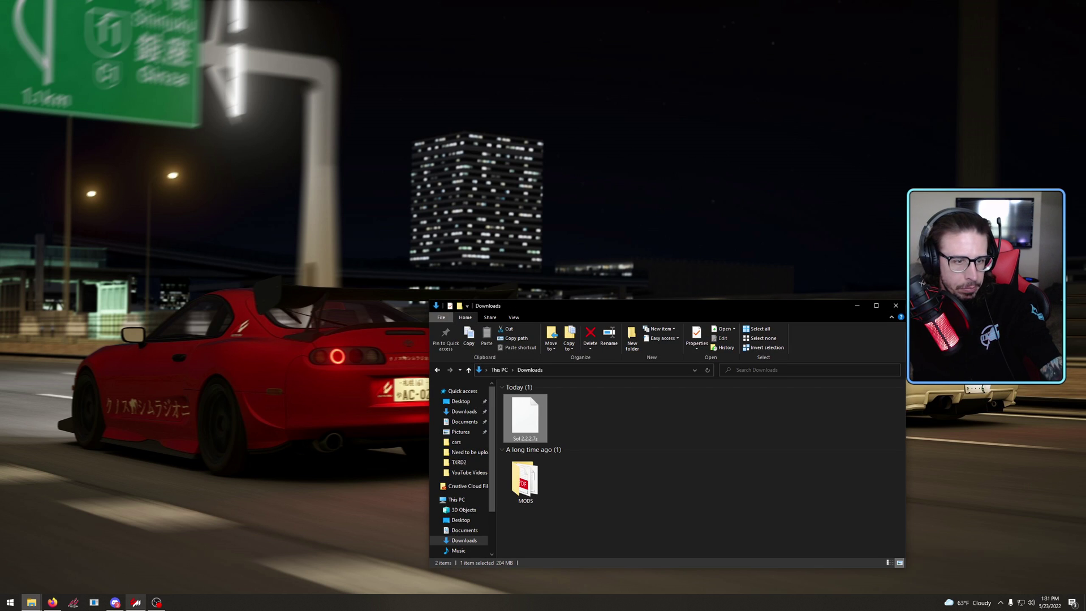
- Delete the downloaded Sol 2.2.2.7z archive from Downloads
{"action": "left_click", "coordinate": [136, 602]}
{"action": "left_click", "coordinate": [679, 531]}
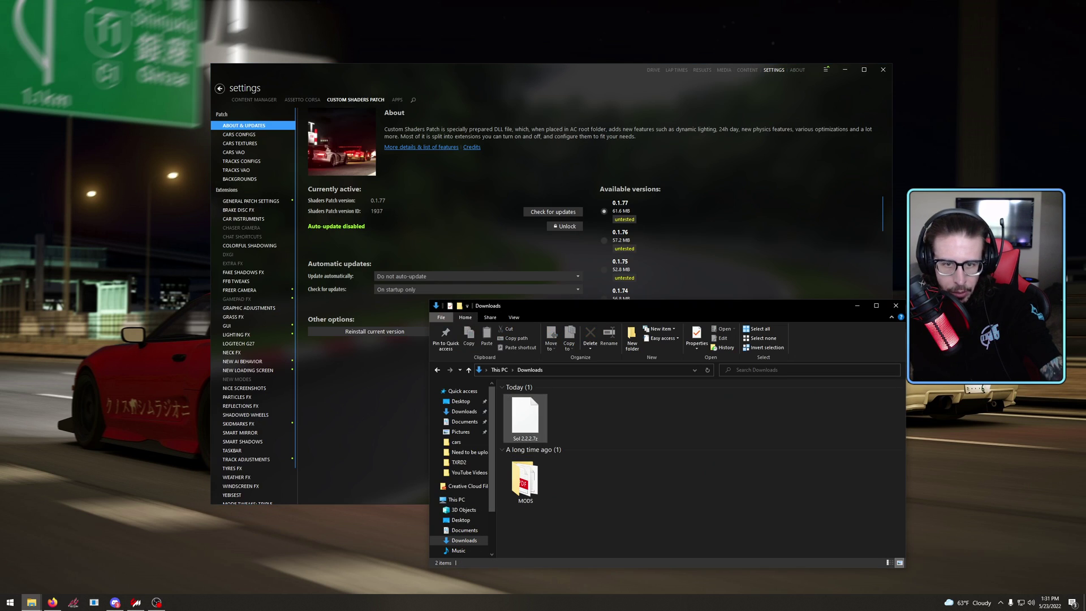
{"action": "left_click", "coordinate": [525, 419]}
{"action": "left_click", "coordinate": [590, 336]}
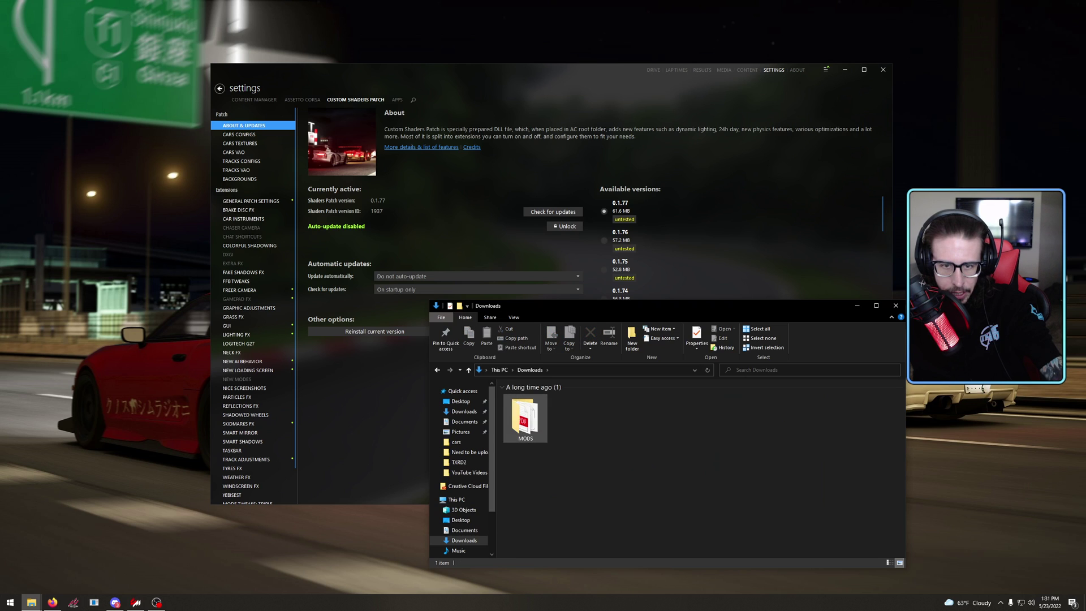
- Open the extracted MODS folder and place it beside the assettocorsa game folder window
{"action": "double_click", "coordinate": [525, 419]}
{"action": "left_click_drag", "start_coordinate": [509, 305], "coordinate": [634, 311]}
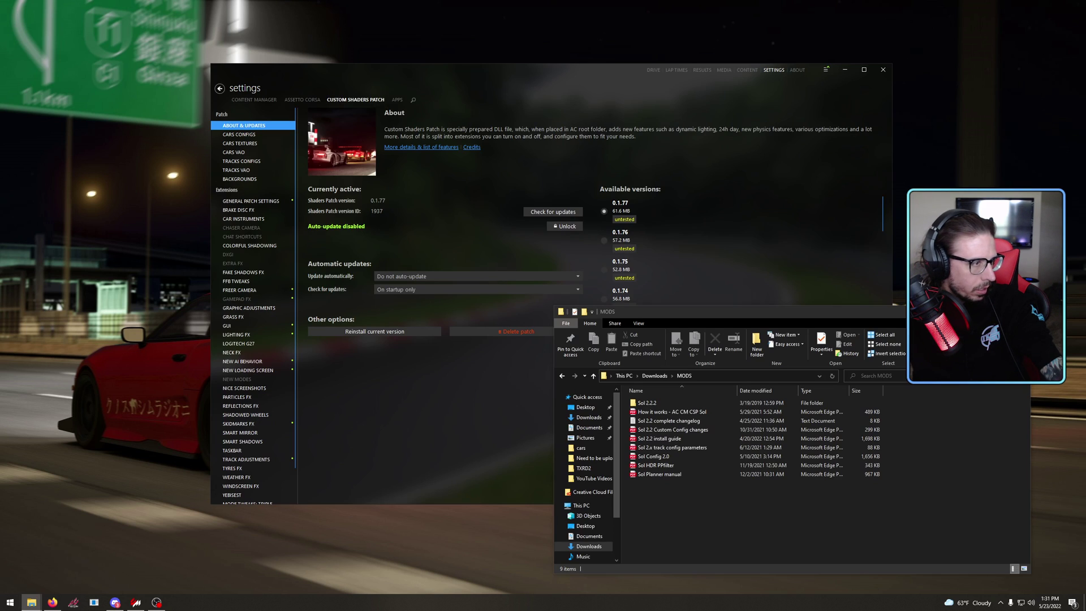
{"action": "left_click_drag", "start_coordinate": [468, 40], "coordinate": [226, 32]}
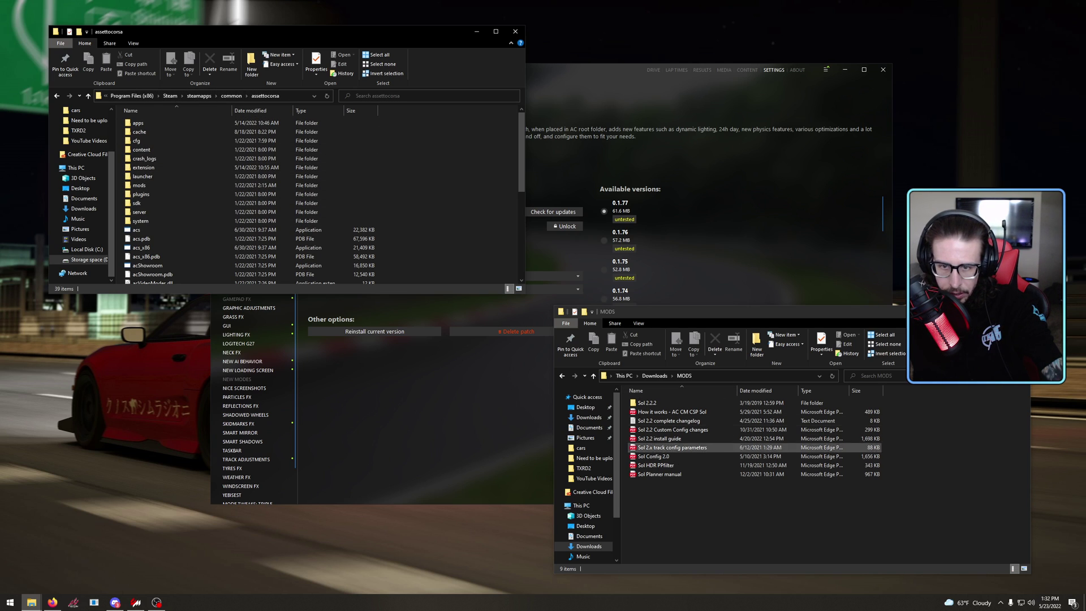
- Copy the soluninstall script from the Sol 2.2.2 folder into the assettocorsa folder
{"action": "double_click", "coordinate": [645, 403]}
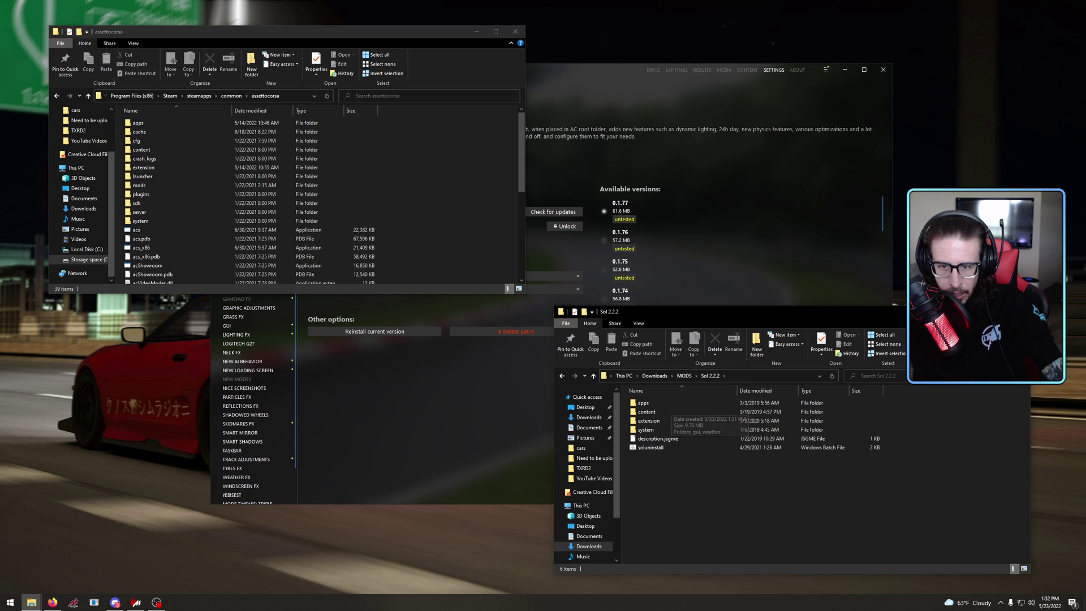
{"action": "left_click", "coordinate": [650, 448]}
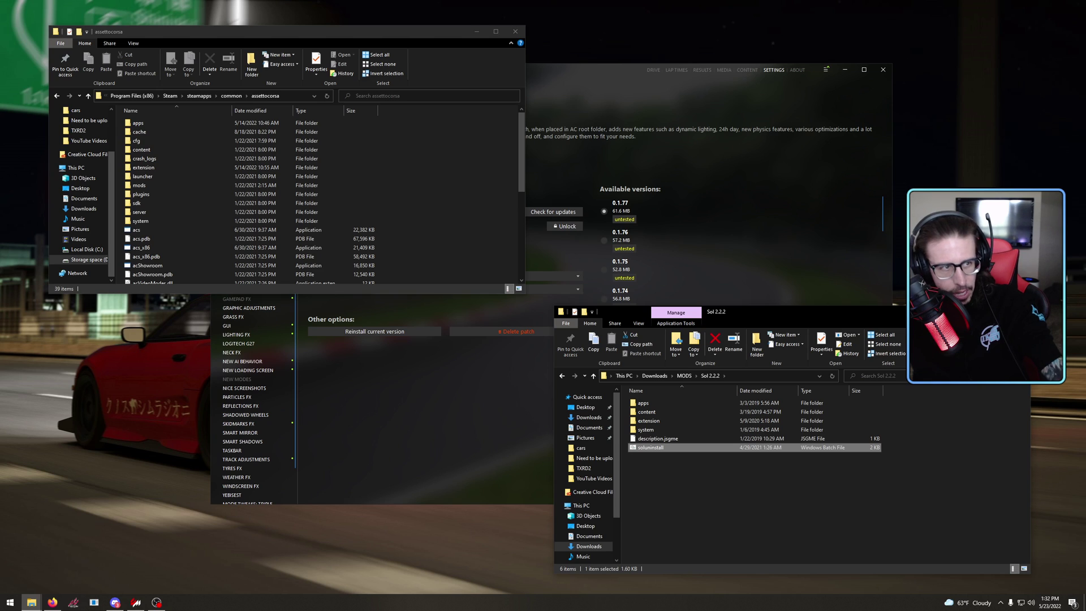
{"action": "right_click", "coordinate": [655, 448]}
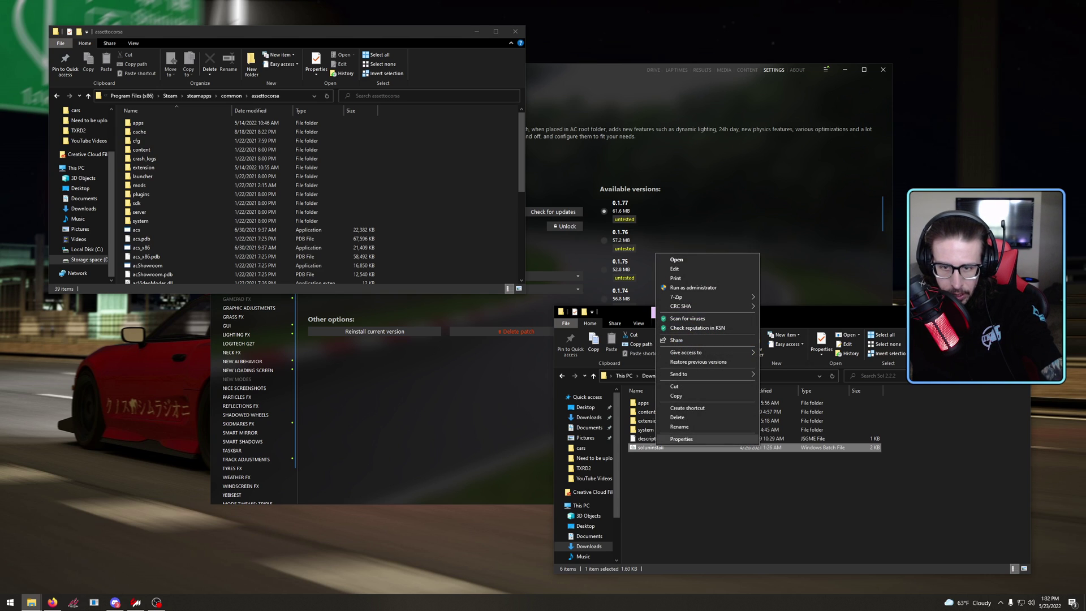
{"action": "left_click", "coordinate": [679, 396]}
{"action": "right_click", "coordinate": [495, 226]}
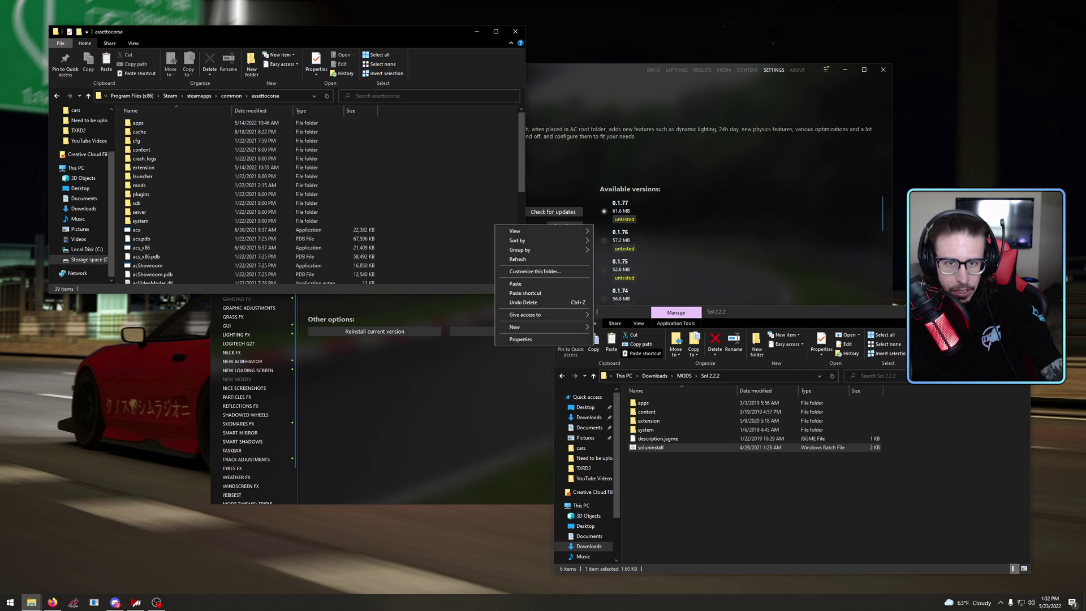
{"action": "left_click", "coordinate": [526, 312]}
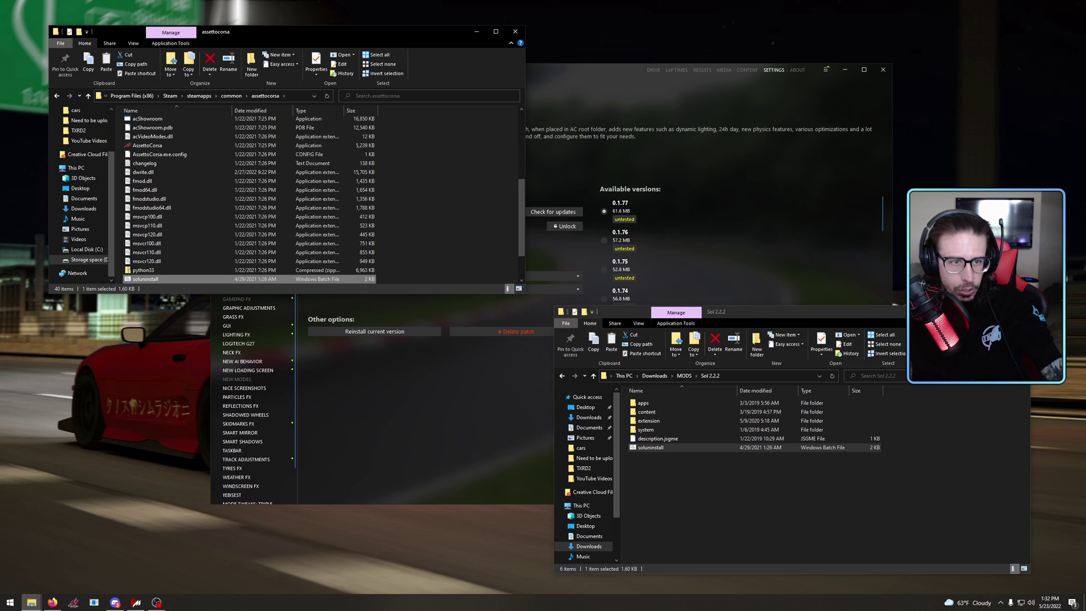
- Run soluninstall, confirm with Y to remove the old Sol, and close the console
{"action": "key", "text": "Return"}
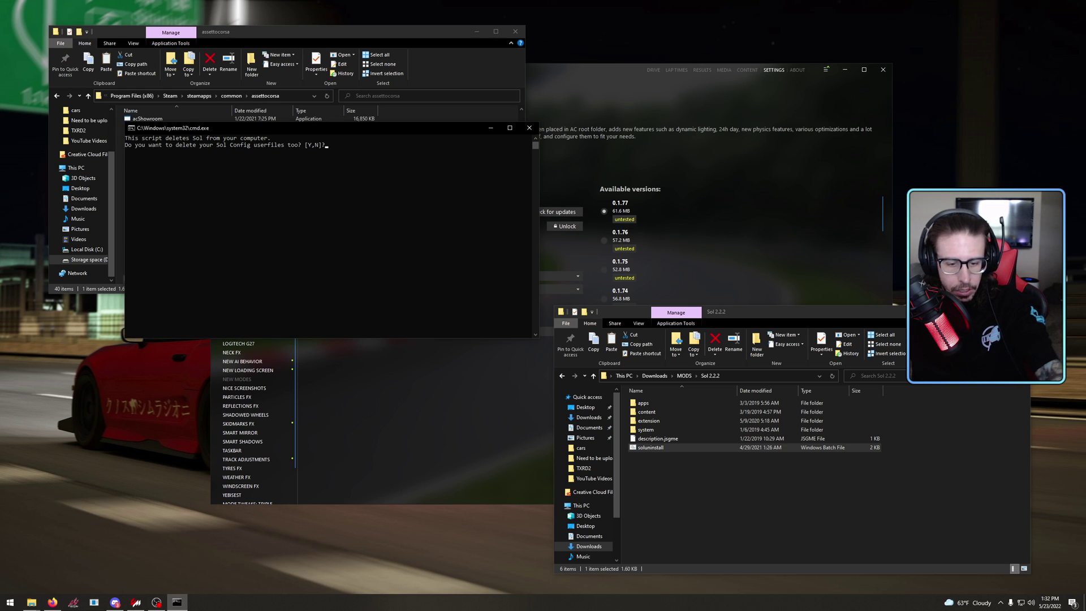
{"action": "type", "text": "Y"}
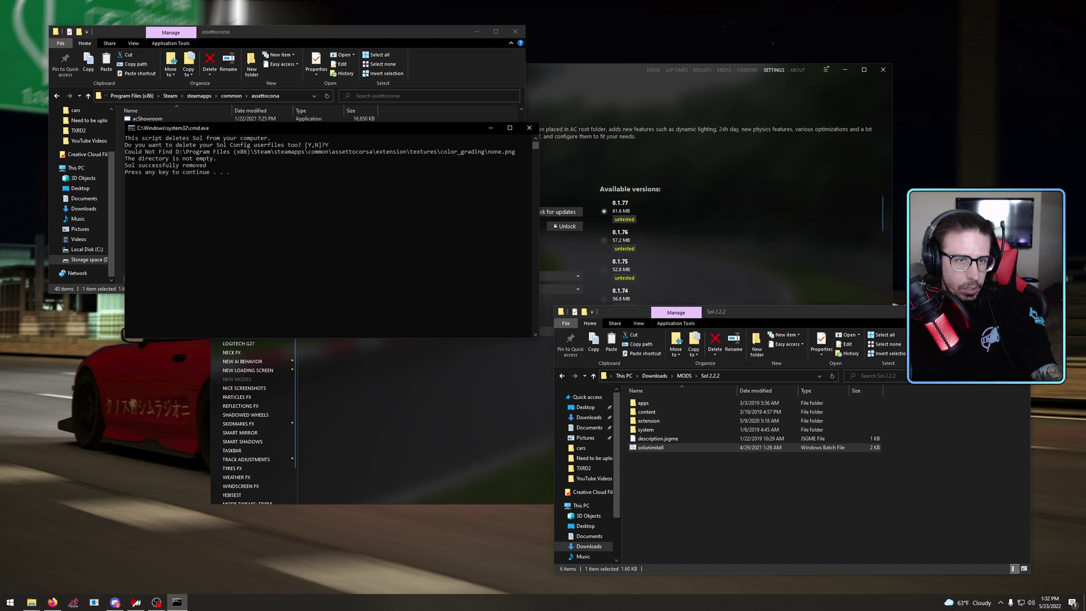
{"action": "key", "text": "Return"}
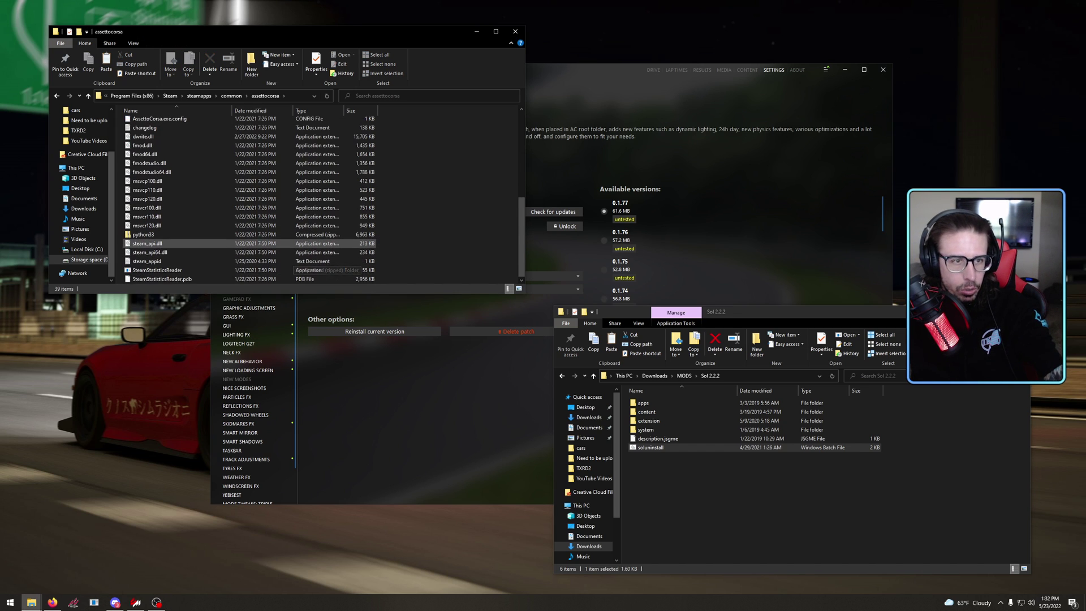
- Select the Sol 2.2.2 items apps, content, extension, system and description.jsgme
{"action": "scroll", "coordinate": [170, 263], "scroll_direction": "up", "scroll_amount": 7}
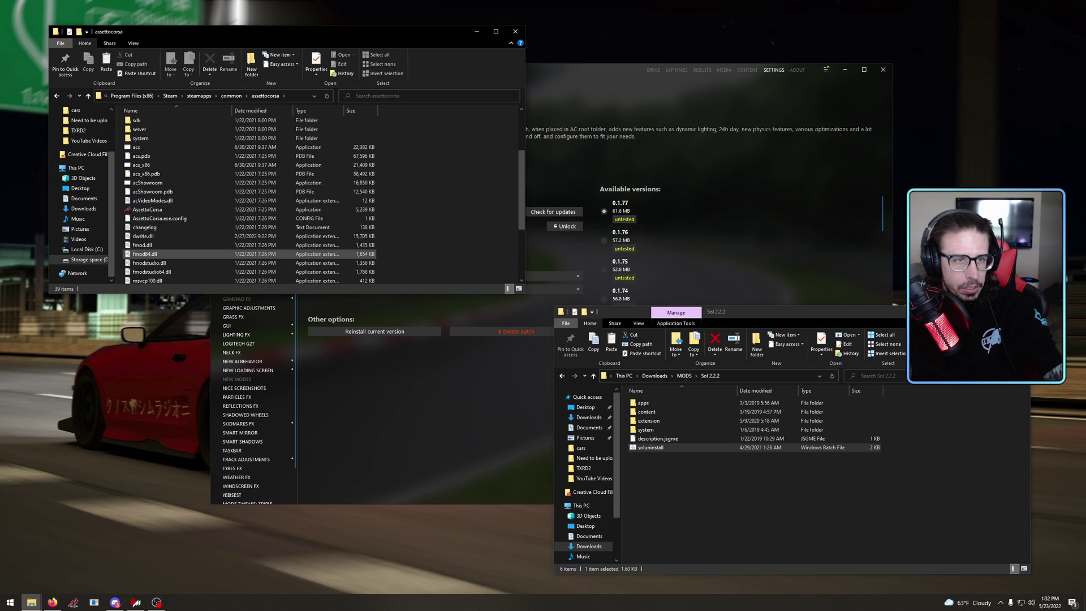
{"action": "left_click", "coordinate": [735, 475]}
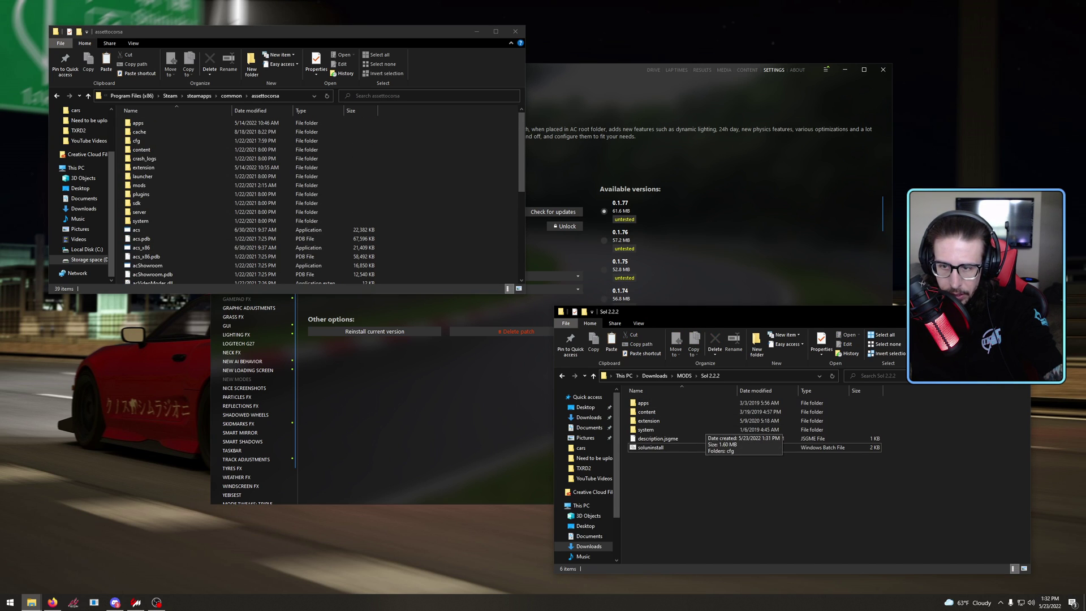
{"action": "left_click_drag", "start_coordinate": [887, 397], "coordinate": [887, 440]}
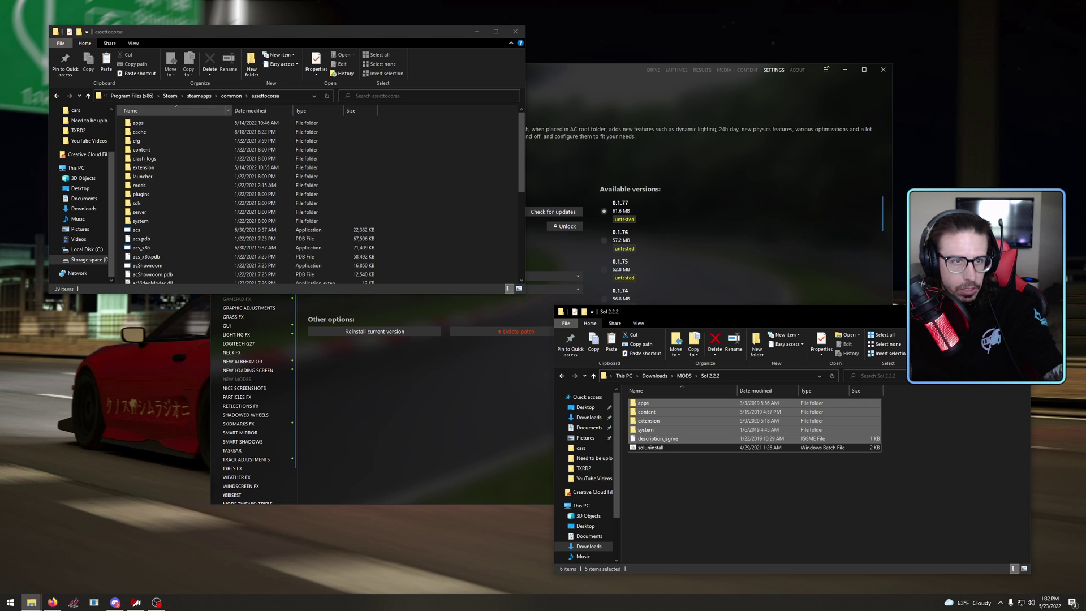
- Drop the five Sol items into the assettocorsa folder, then close Content Manager
{"action": "left_click", "coordinate": [233, 96]}
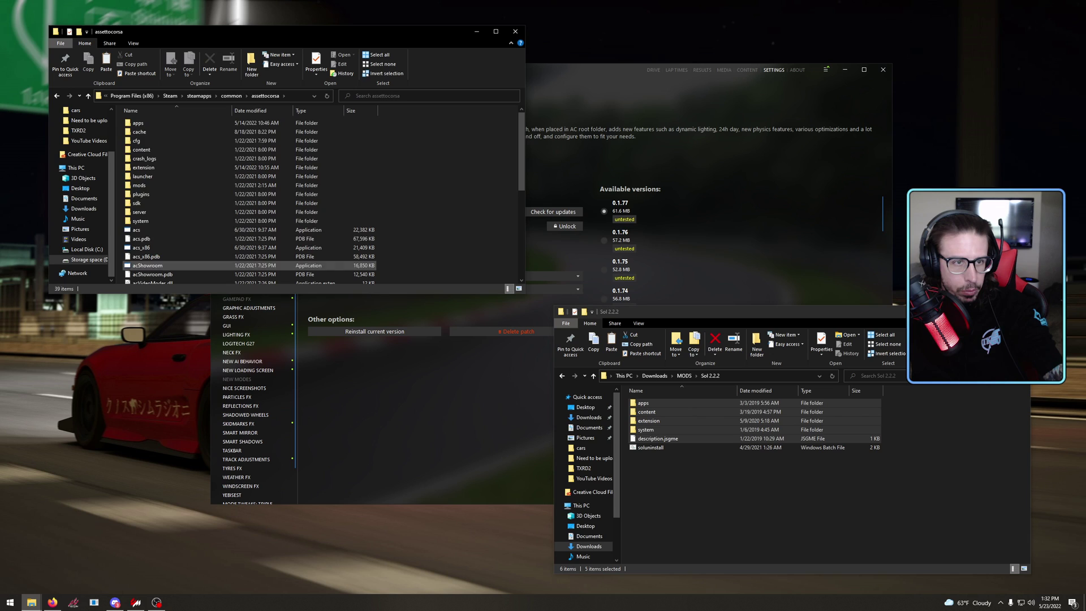
{"action": "double_click", "coordinate": [141, 149]}
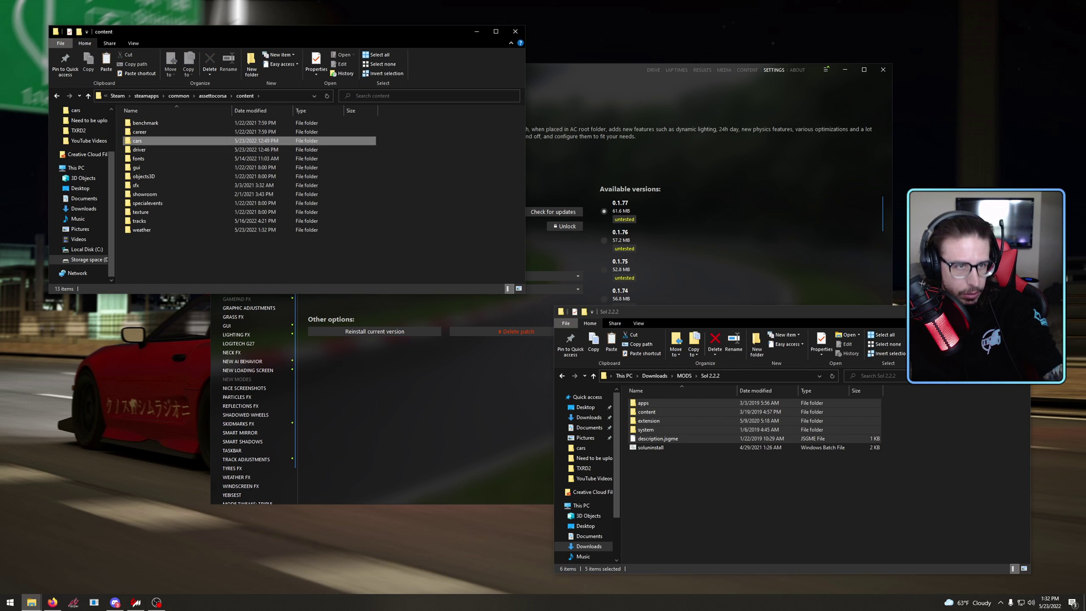
{"action": "double_click", "coordinate": [138, 123]}
{"action": "left_click", "coordinate": [212, 95]}
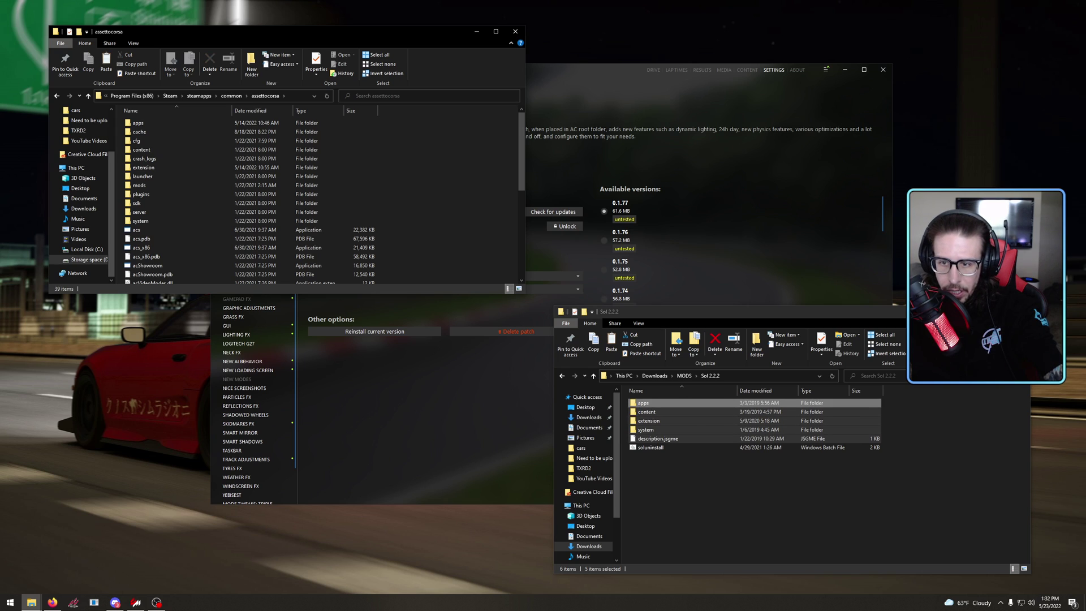
{"action": "left_click_drag", "start_coordinate": [645, 421], "coordinate": [487, 196]}
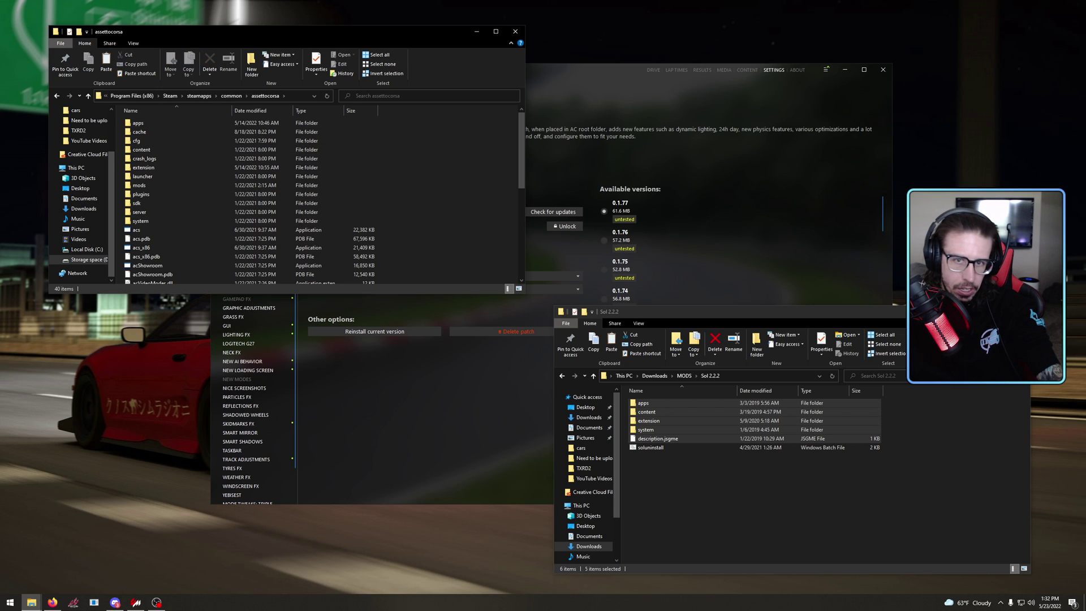
{"action": "left_click", "coordinate": [883, 69]}
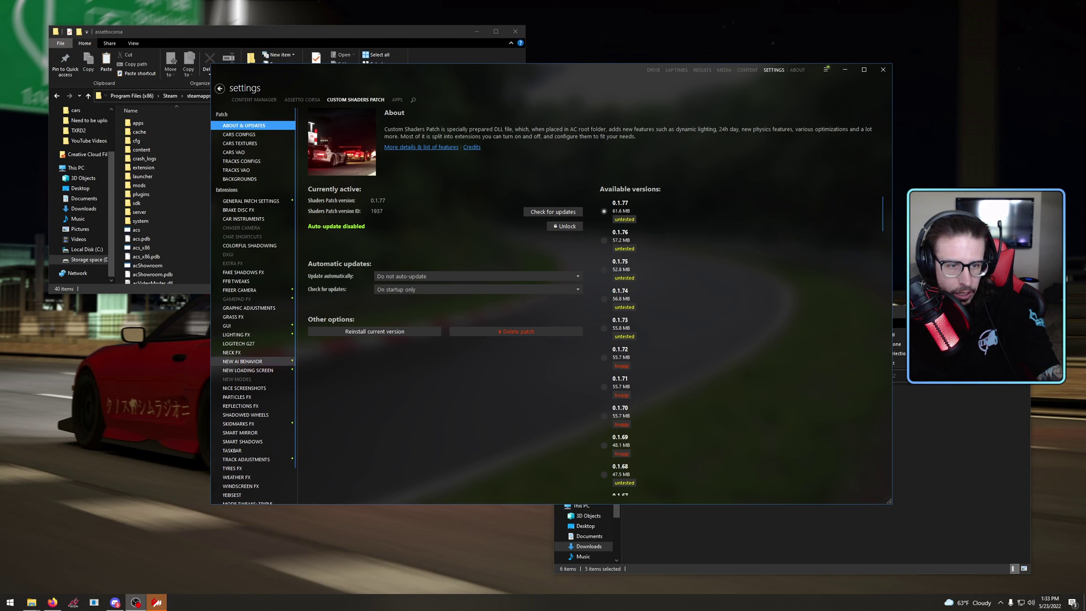
{"action": "left_click", "coordinate": [237, 477]}
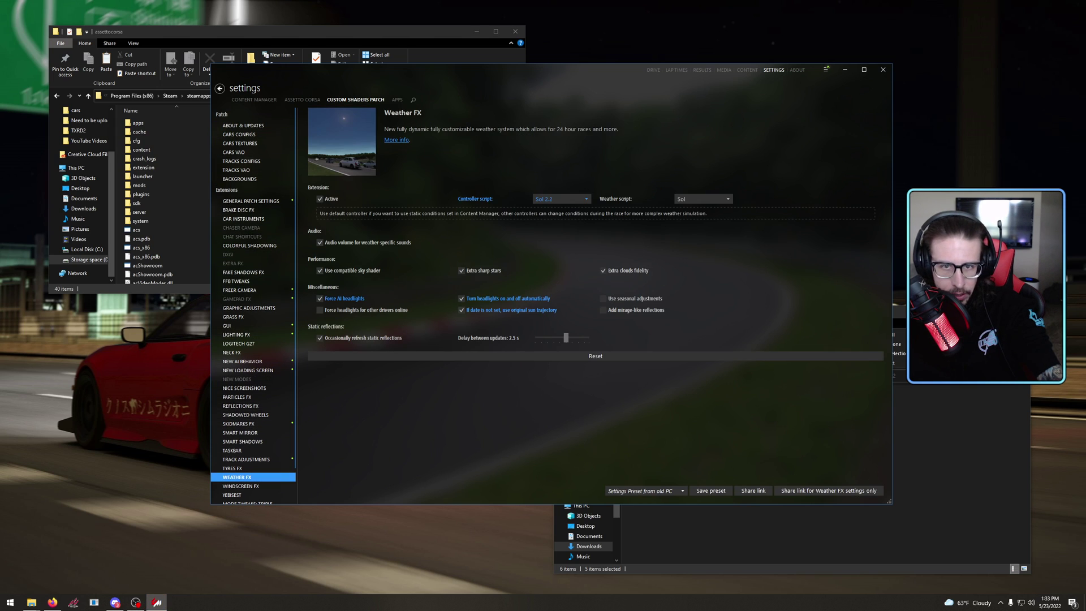
{"action": "left_click", "coordinate": [560, 198]}
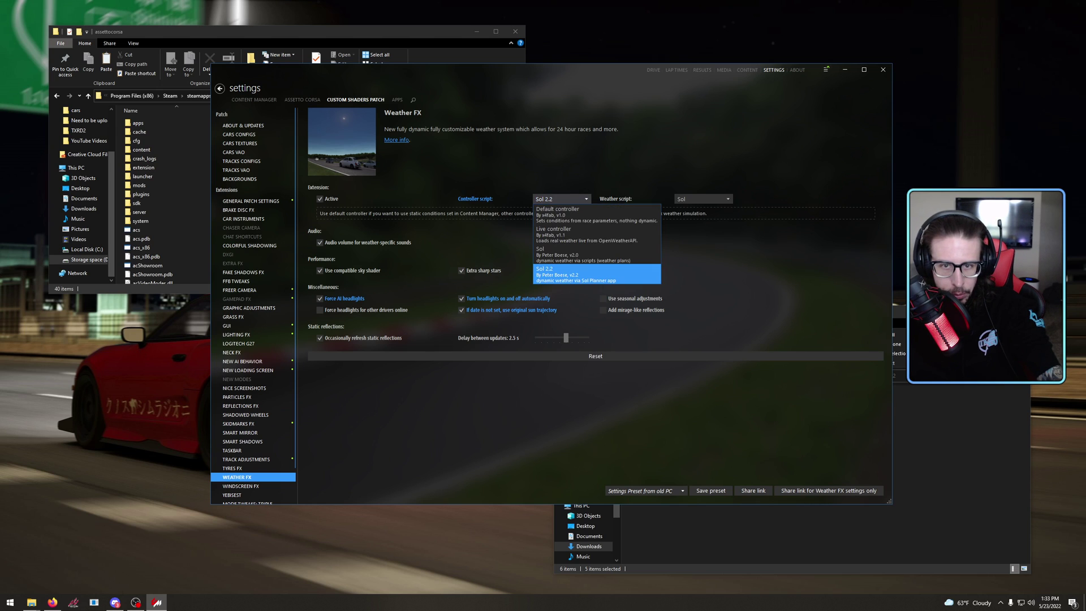
{"action": "left_click", "coordinate": [565, 275]}
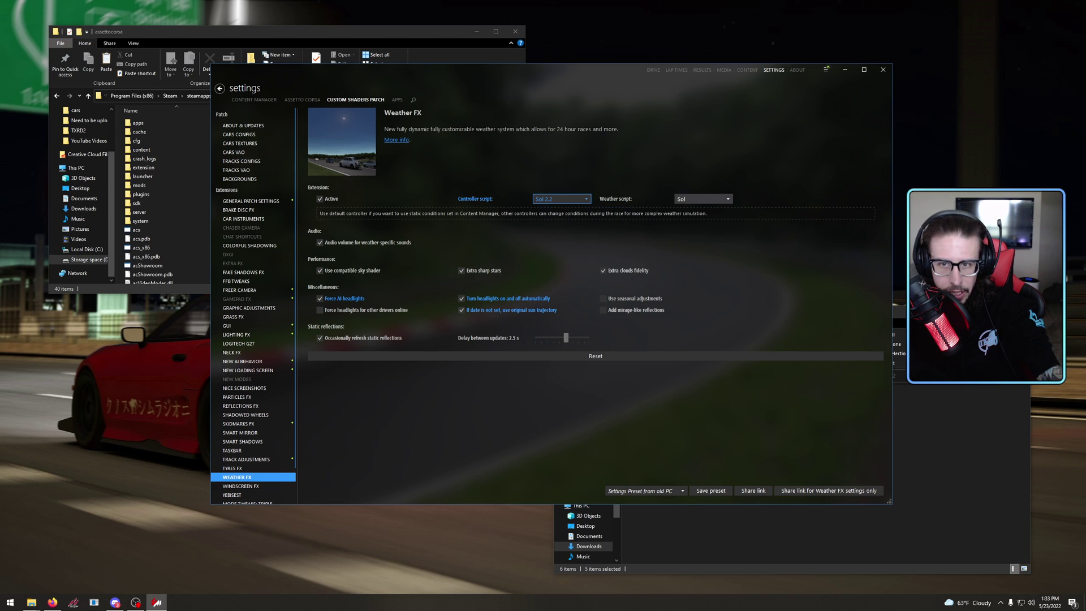
{"action": "left_click", "coordinate": [703, 199]}
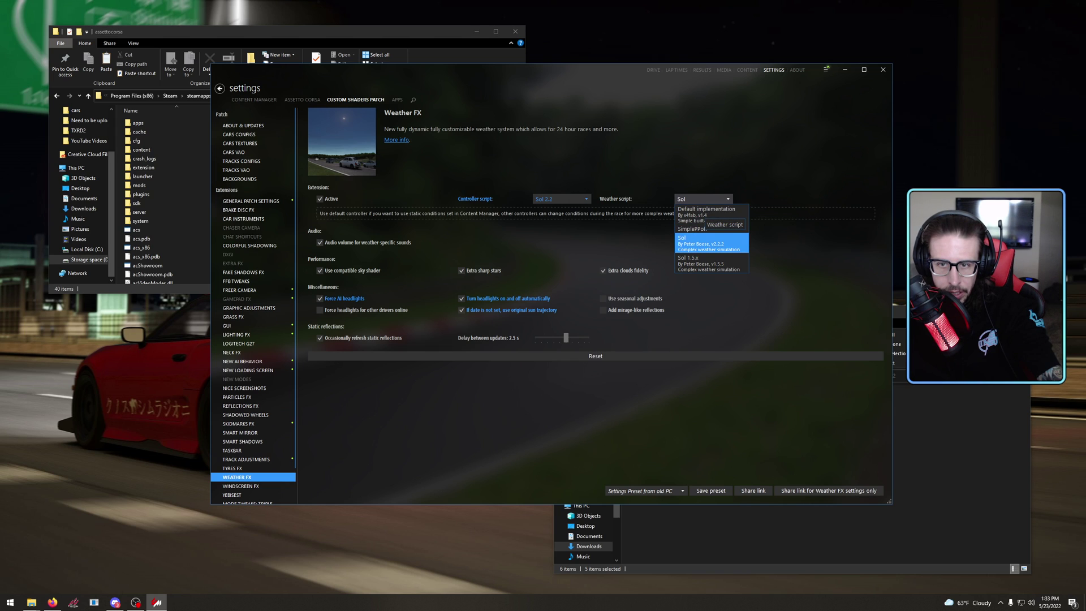
{"action": "key", "text": "Escape"}
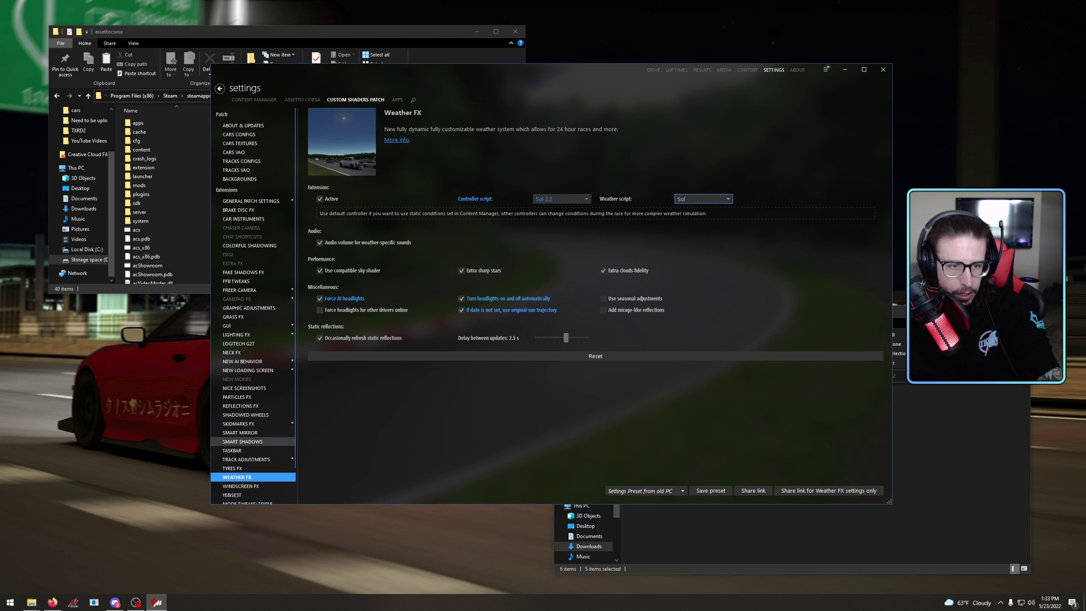
{"action": "left_click", "coordinate": [243, 125]}
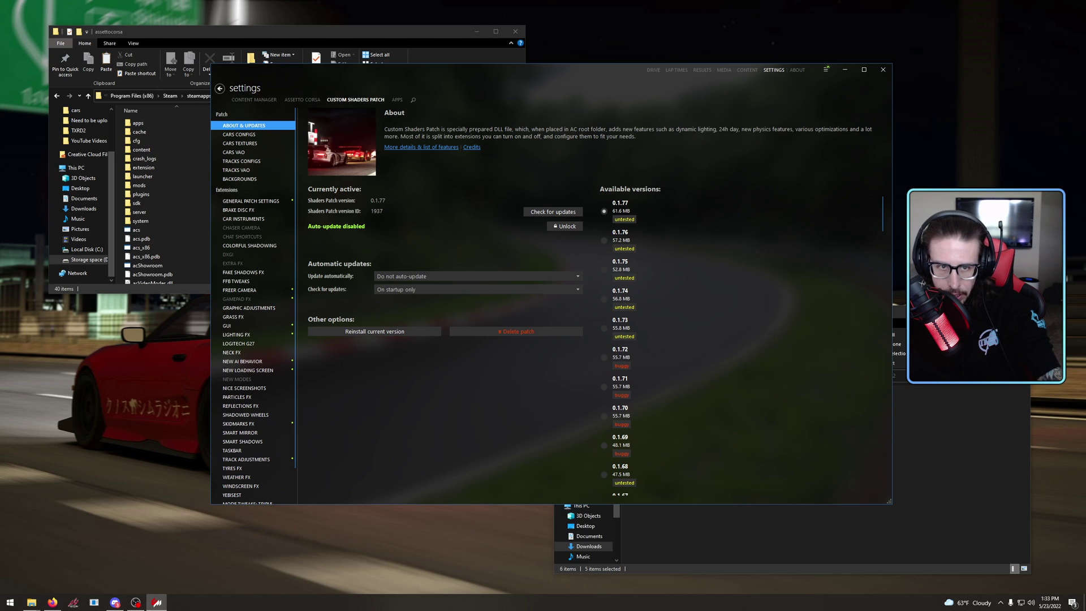
{"action": "mouse_move", "coordinate": [617, 218]}
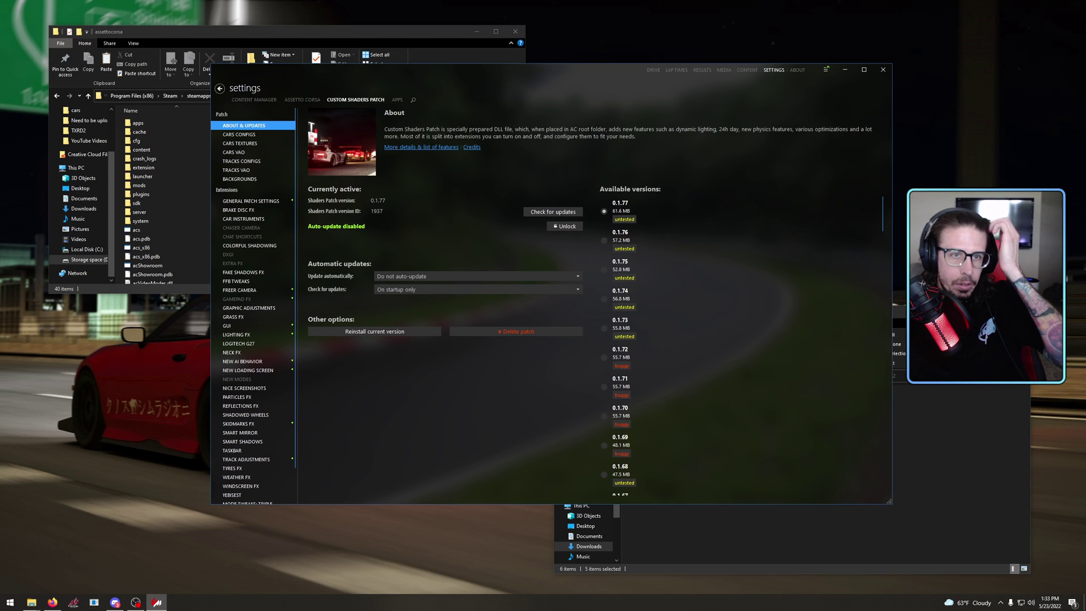
{"action": "left_click", "coordinate": [302, 99]}
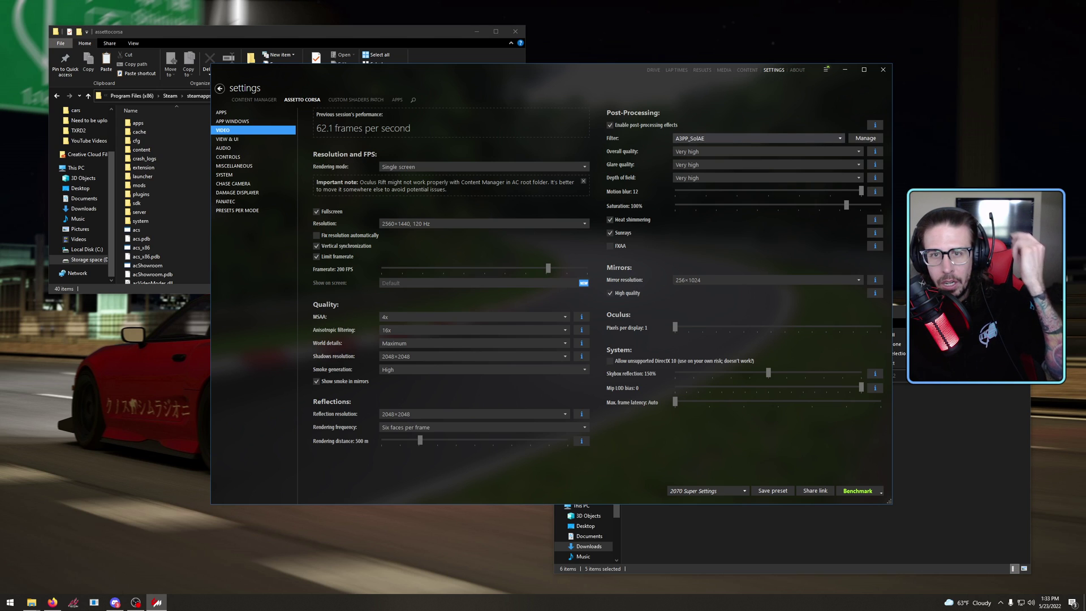
- Pick _Sol_Extra from the Video Filter list, then return to Custom Shaders Patch settings
{"action": "left_click", "coordinate": [758, 138]}
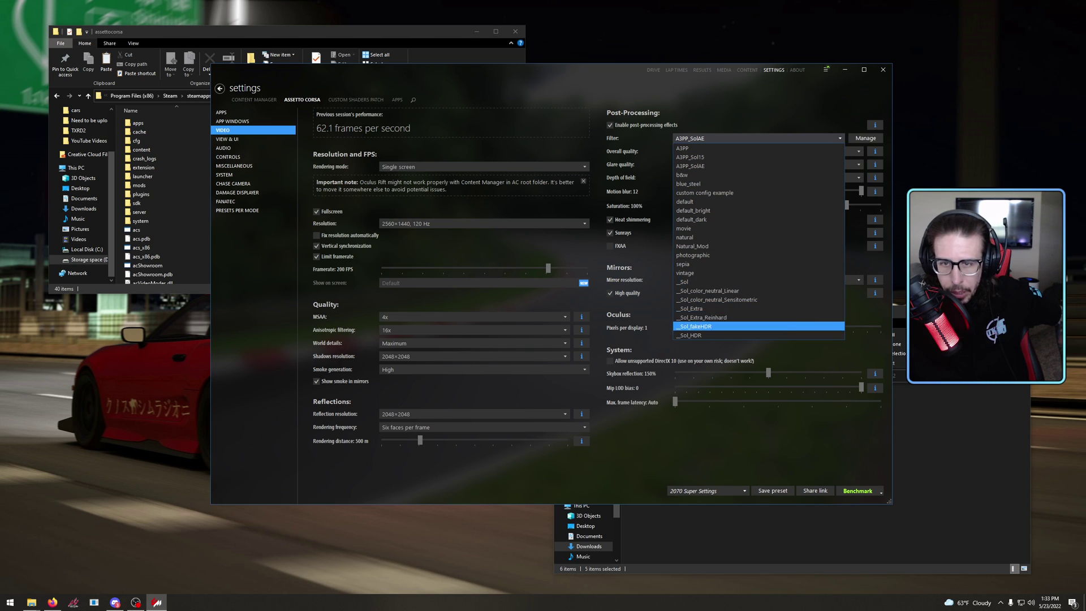
{"action": "left_click", "coordinate": [701, 308]}
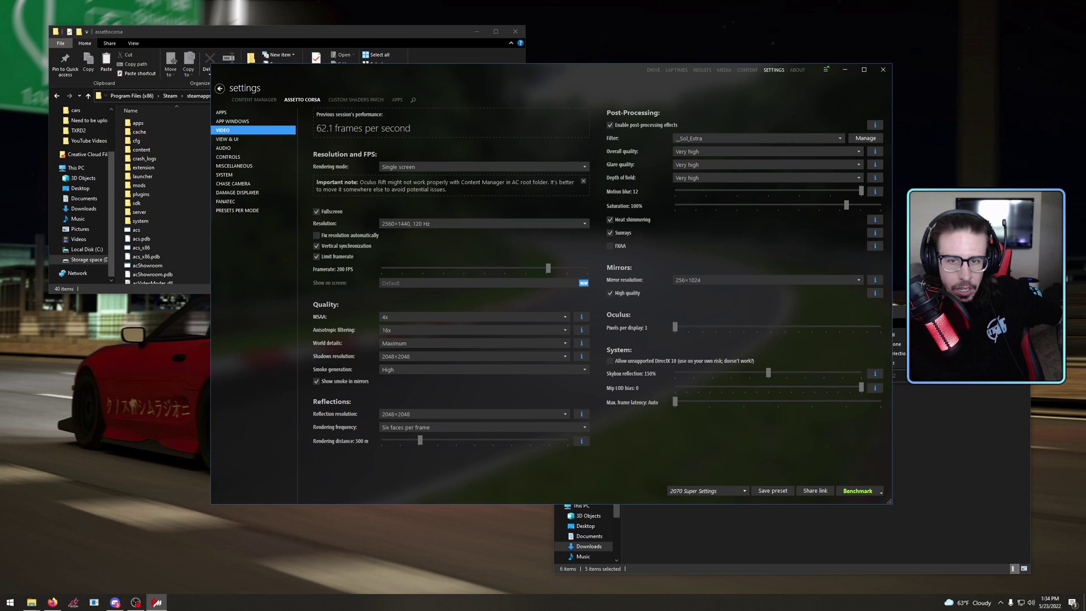
{"action": "mouse_move", "coordinate": [339, 128]}
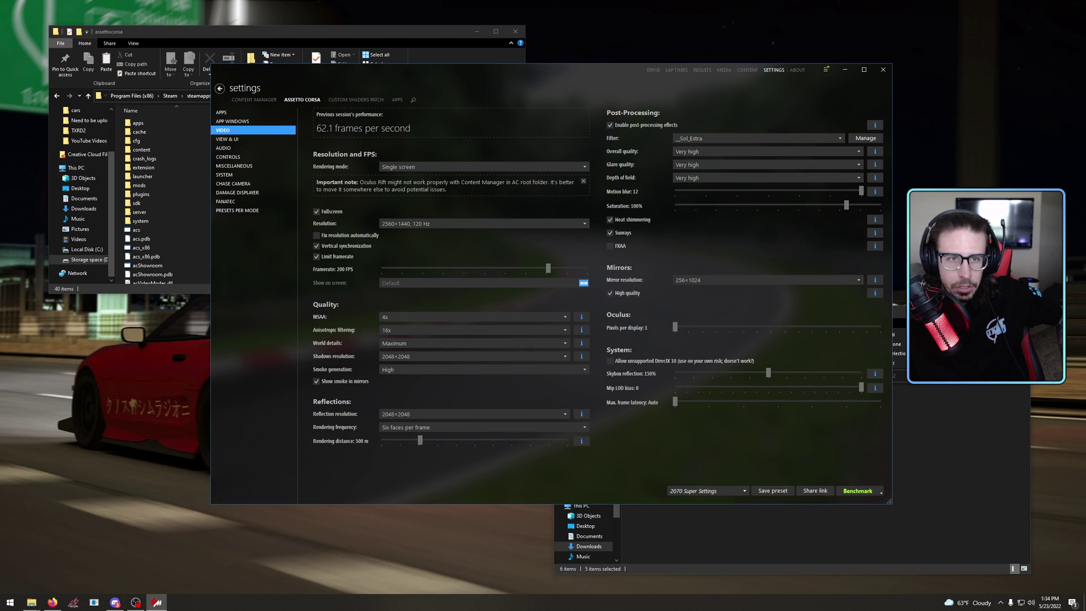
{"action": "left_click", "coordinate": [355, 100]}
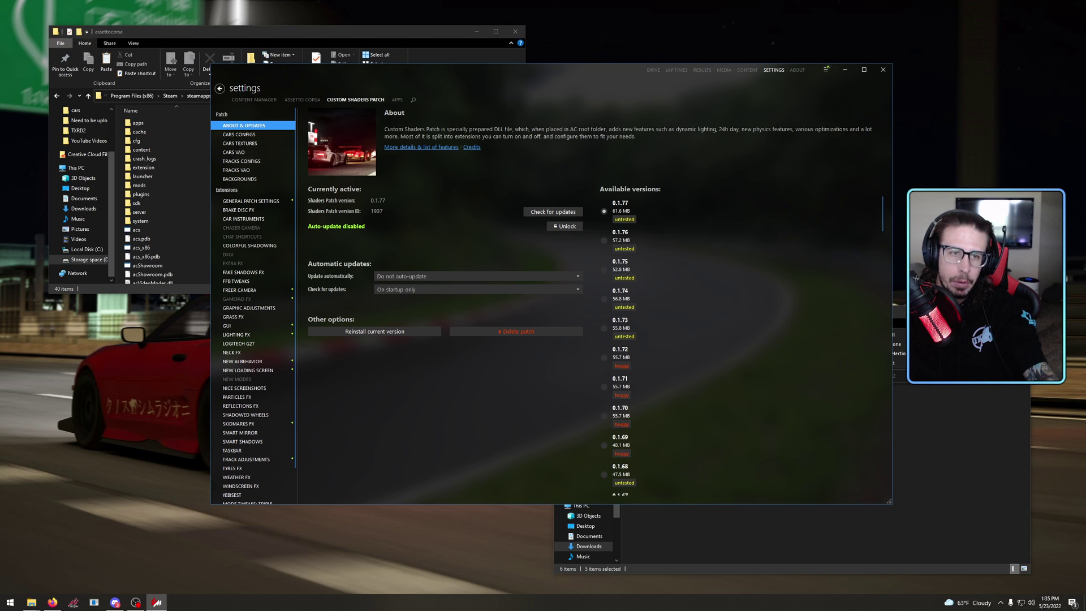
- Bring the Sol 2.2.2 File Explorer window in front of Content Manager
{"action": "left_click", "coordinate": [735, 537]}
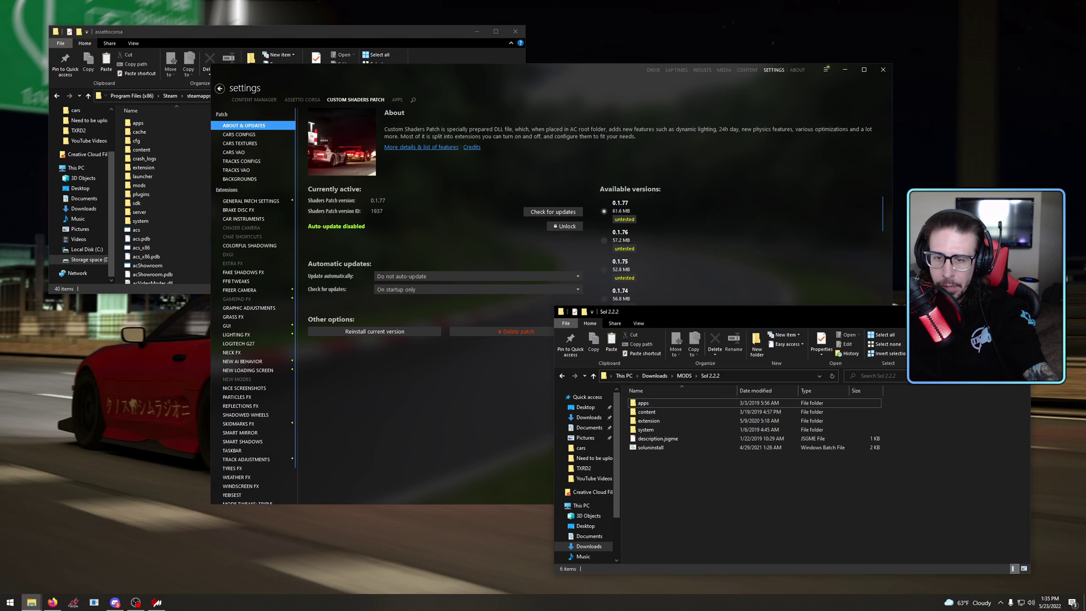